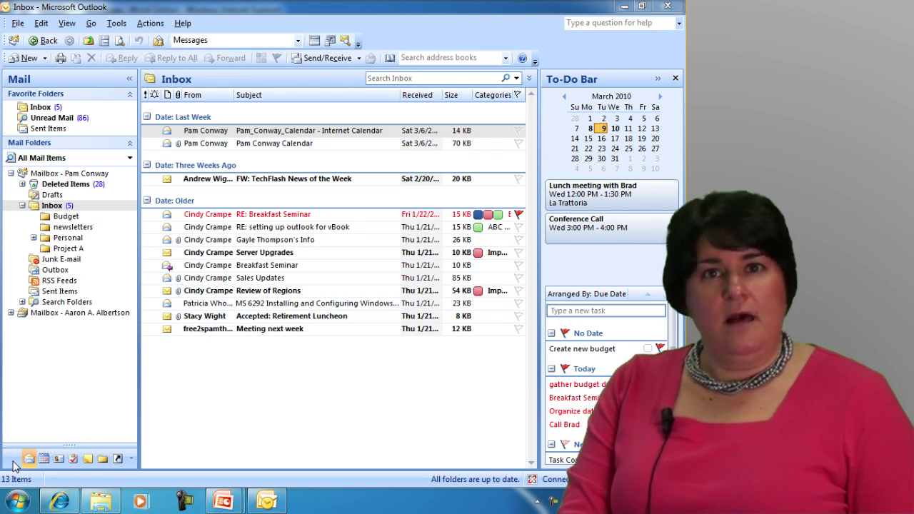
Show the full Folder List, including Calendar, Contacts, Journal, Notes and Tasks
left_click(104, 460)
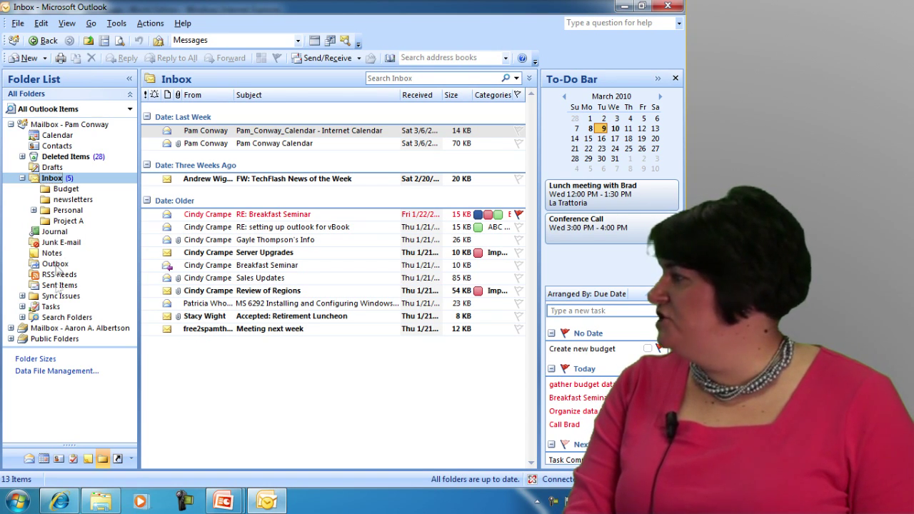
left_click(132, 461)
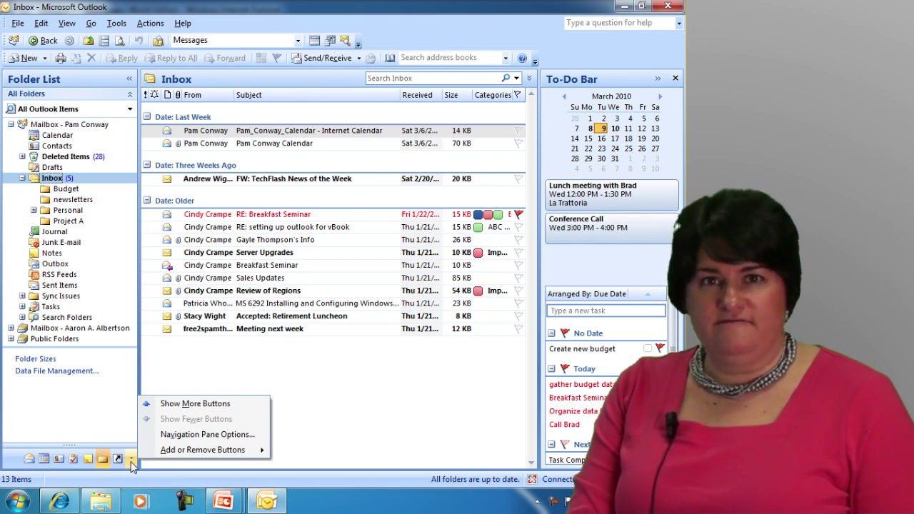
Add a Journal button to the navigation pane buttons and switch to the Journal
mouse_move(167, 453)
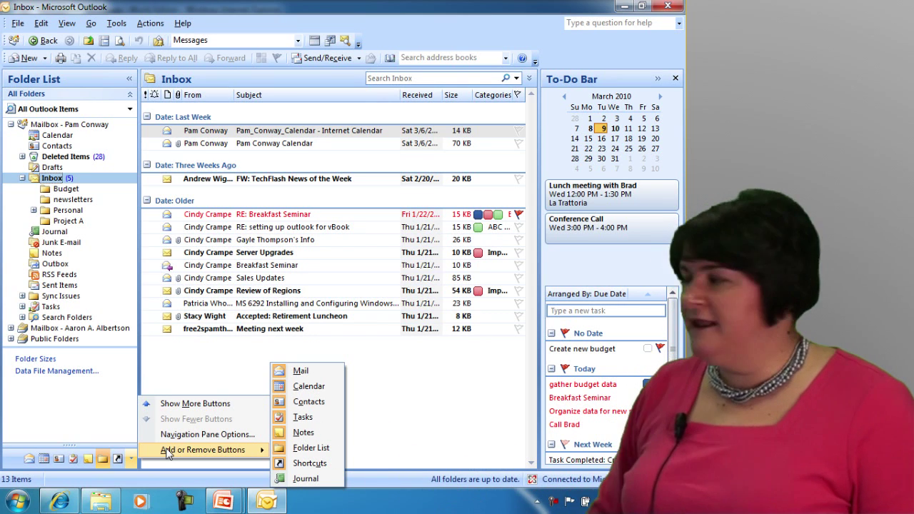
left_click(307, 480)
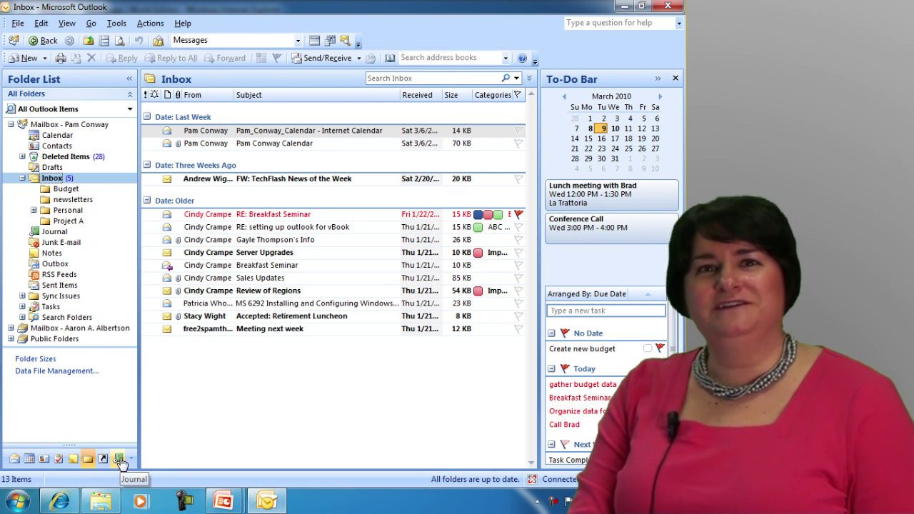
left_click(119, 459)
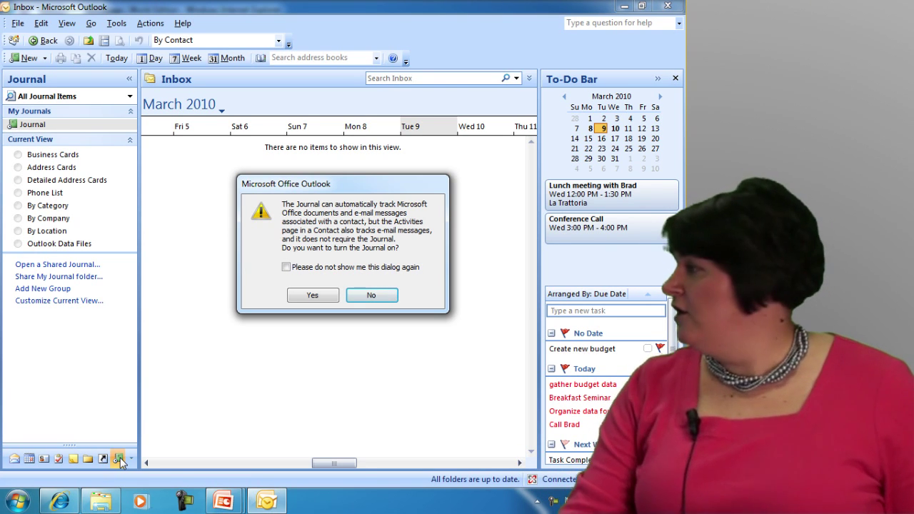
Agree to turn the Journal on, bringing up Journal Options
left_click(307, 297)
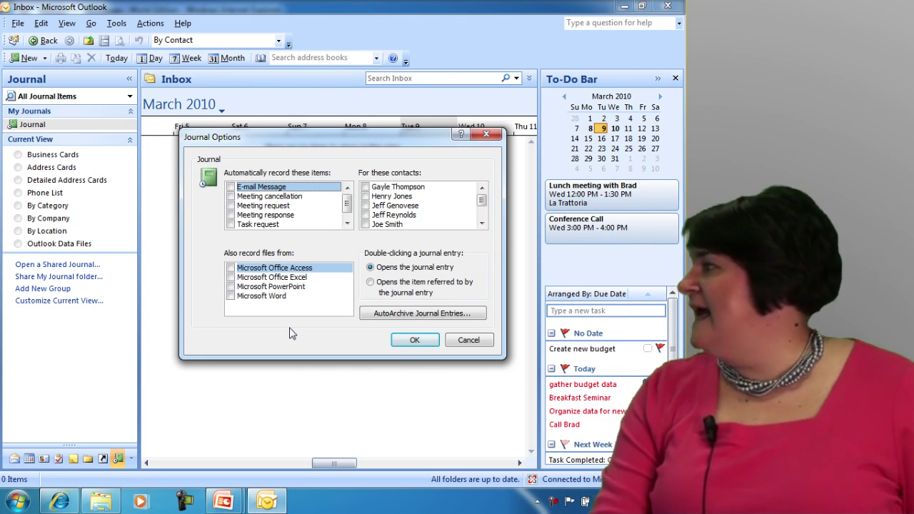
Record e-mail messages, meeting requests and task requests automatically in the Journal
left_click(230, 187)
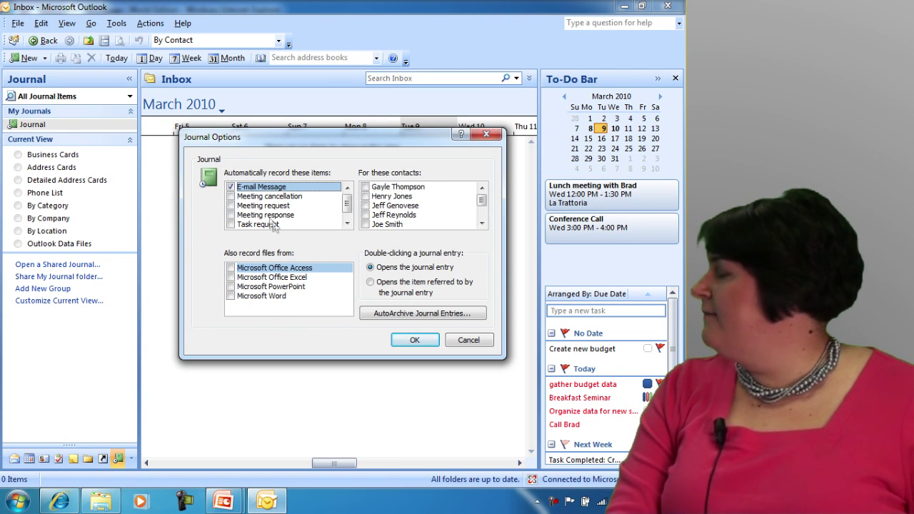
left_click(230, 206)
left_click(231, 225)
left_click(347, 224)
scroll(348, 207, "up", 1)
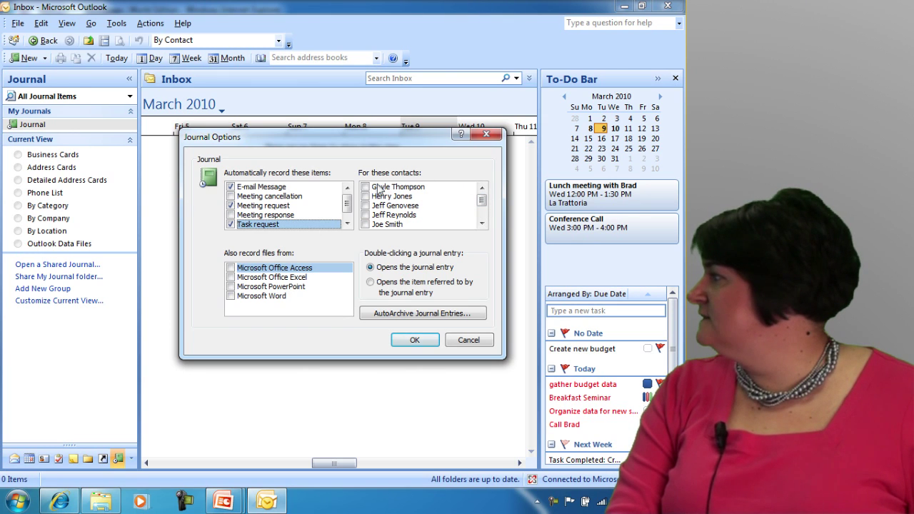
Track journal items for the first, third and fifth contacts in the list
left_click(366, 187)
left_click(365, 206)
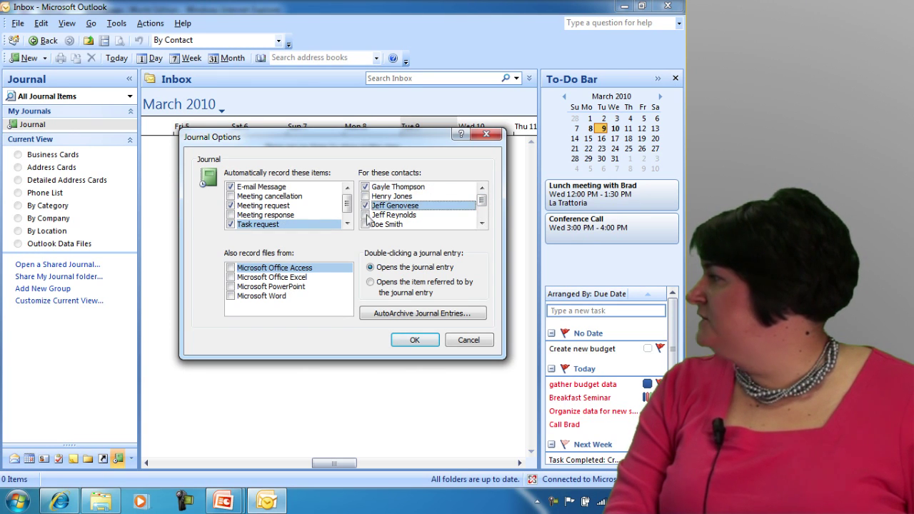
left_click(365, 224)
left_click(483, 225)
left_click(482, 225)
left_click(482, 224)
left_click(482, 224)
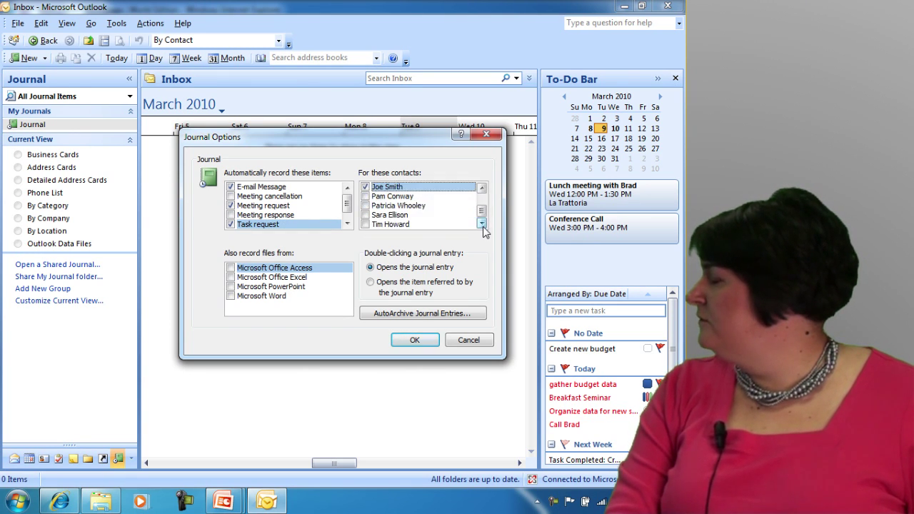
Check the remaining contacts and Microsoft Word files, then save the Journal options
left_click(366, 197)
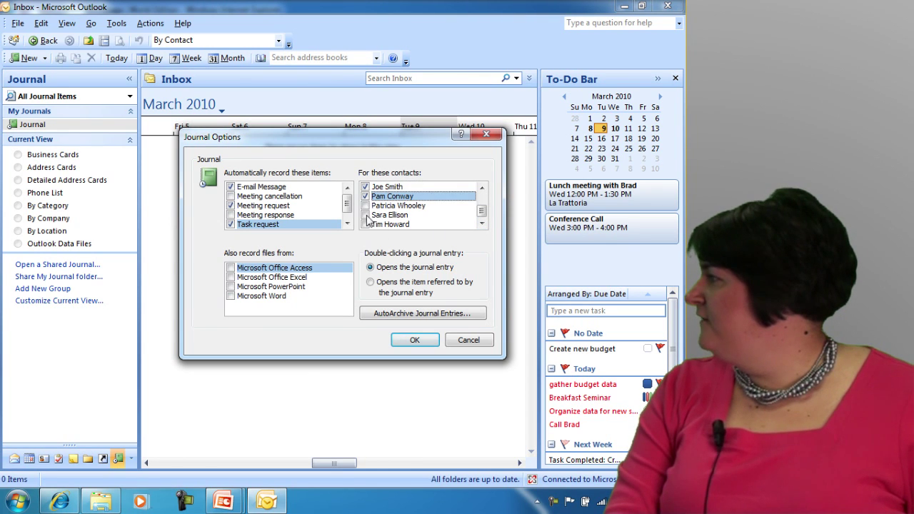
left_click(366, 215)
left_click(366, 224)
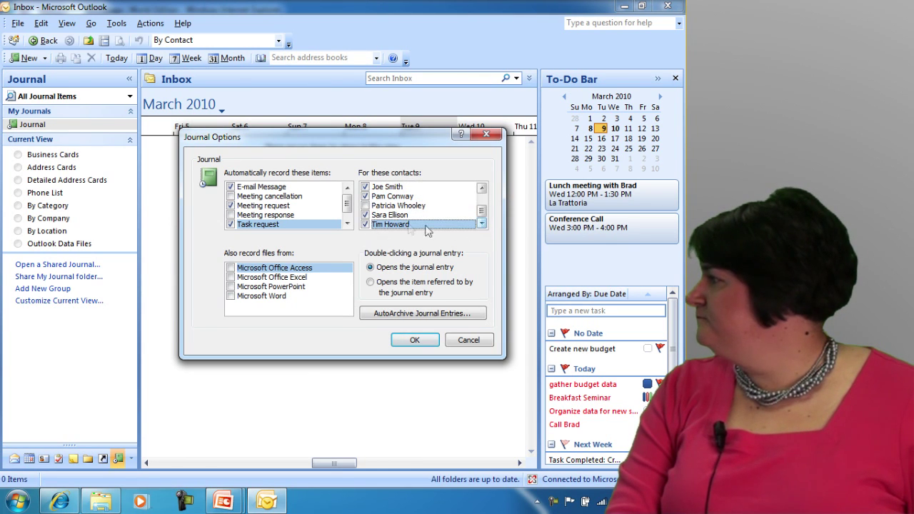
left_click(366, 206)
scroll(479, 214, "up", 2)
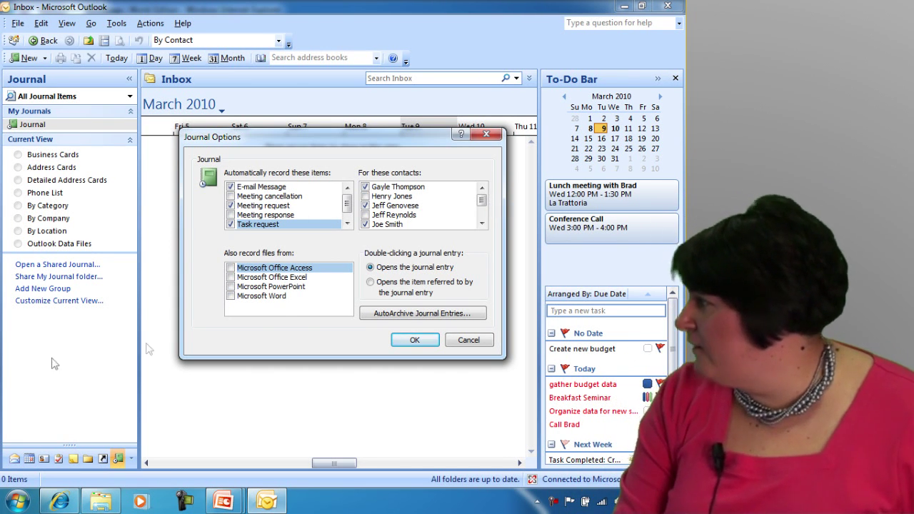
left_click(230, 296)
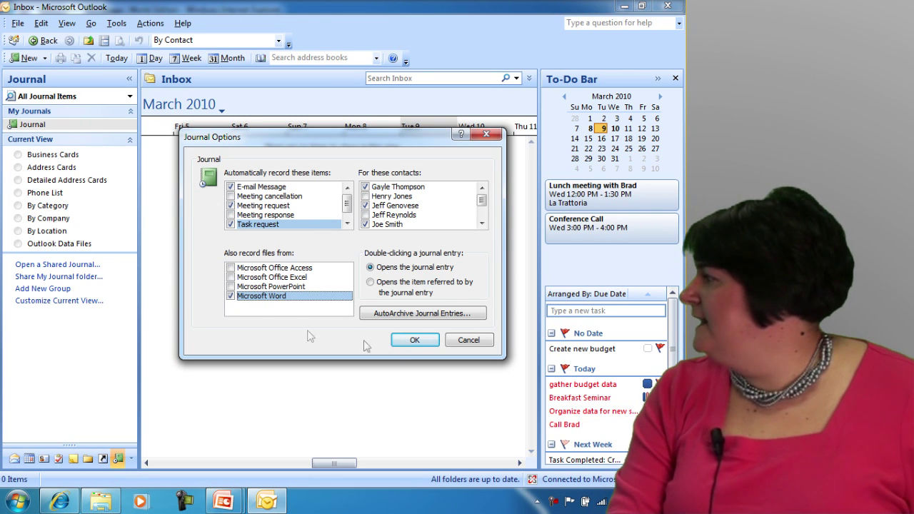
left_click(406, 342)
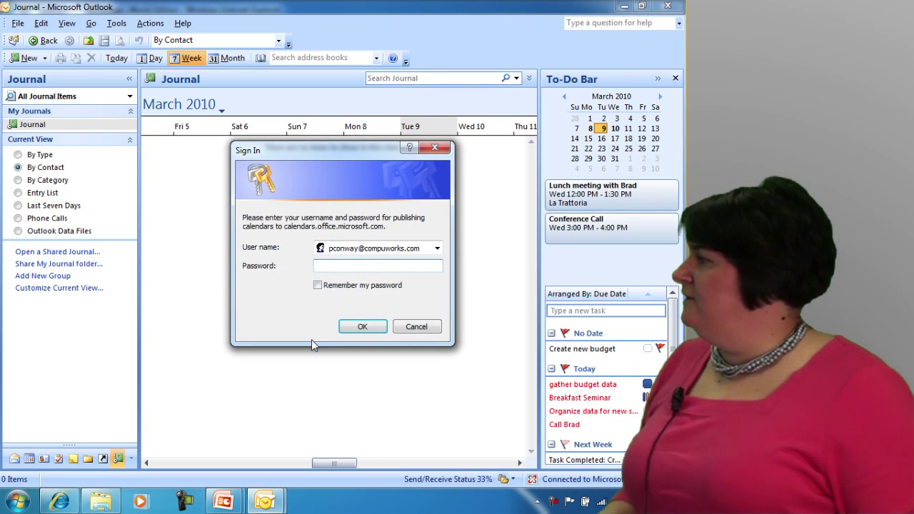
Submit the account password in Sign In, then dismiss the repeated sign-in prompt
type("*****")
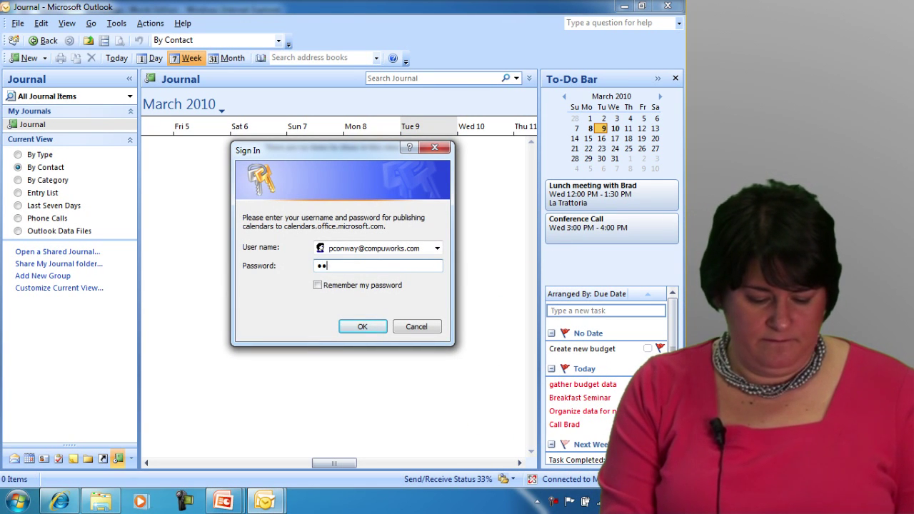
key("Return")
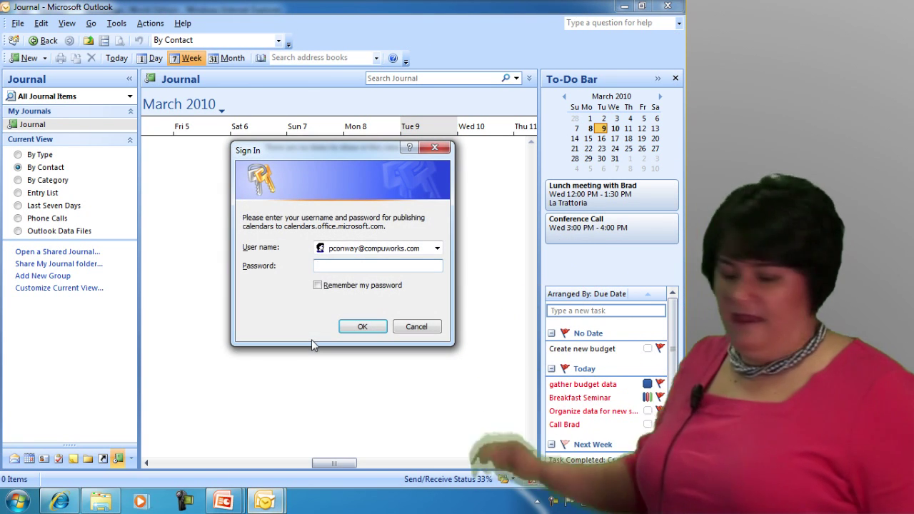
key("Escape")
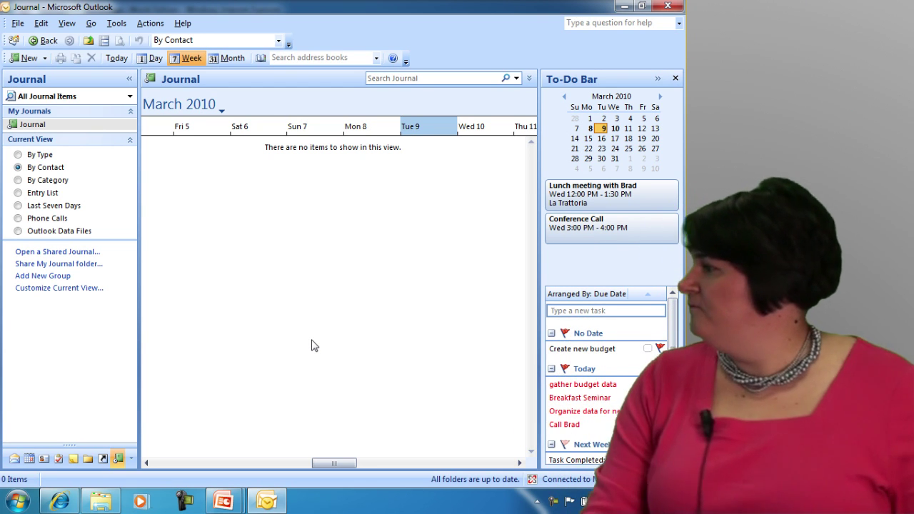
Return to the Inbox and send the first test message
left_click(14, 458)
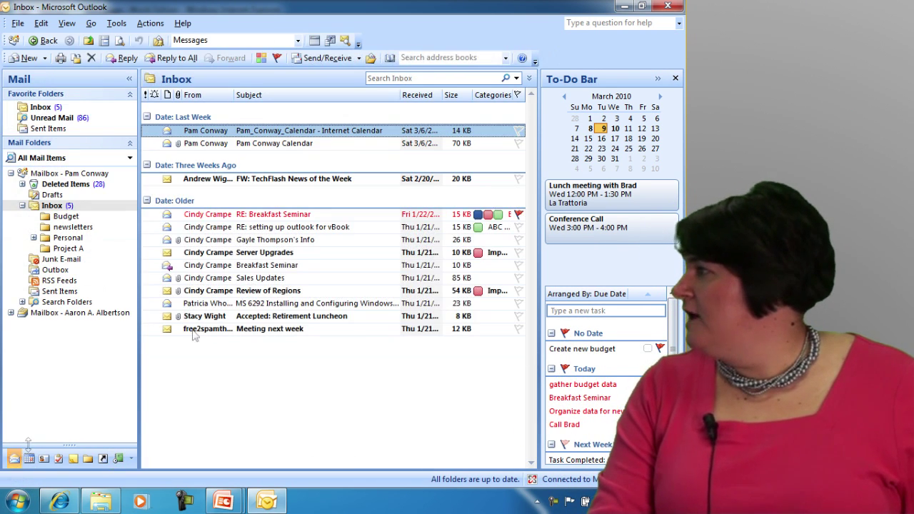
left_click(25, 58)
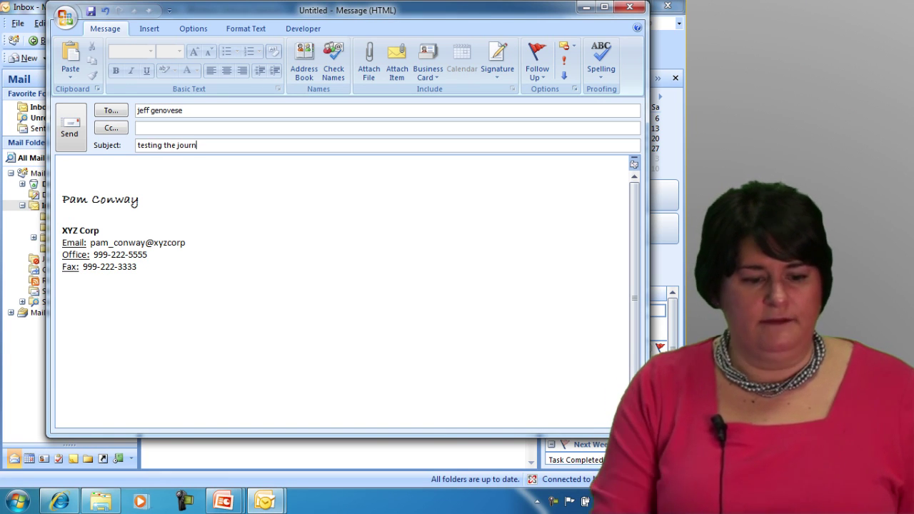
left_click(76, 129)
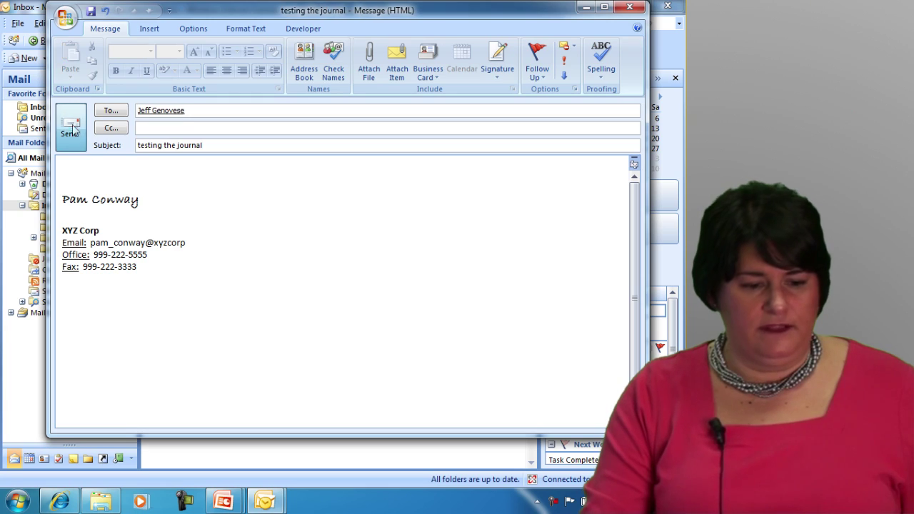
Send a new message titled 'testing the journal again' to three contacts
left_click(26, 58)
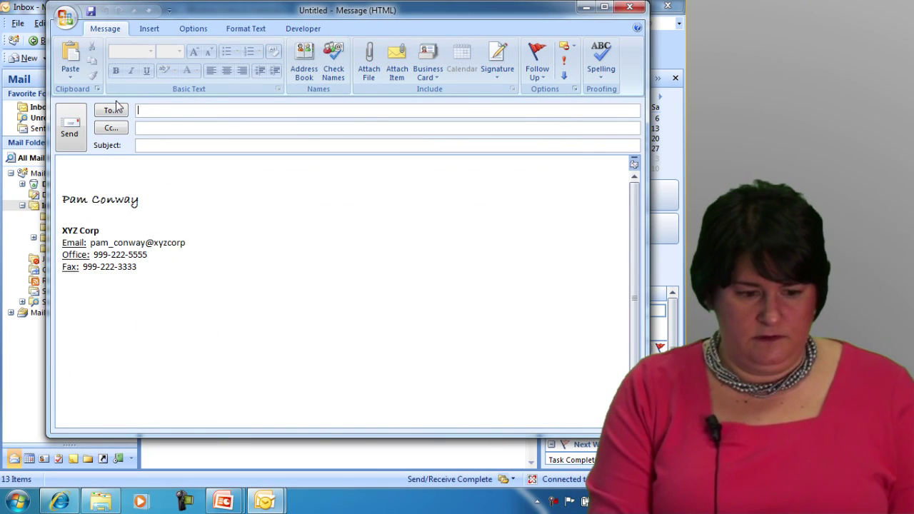
type("pam")
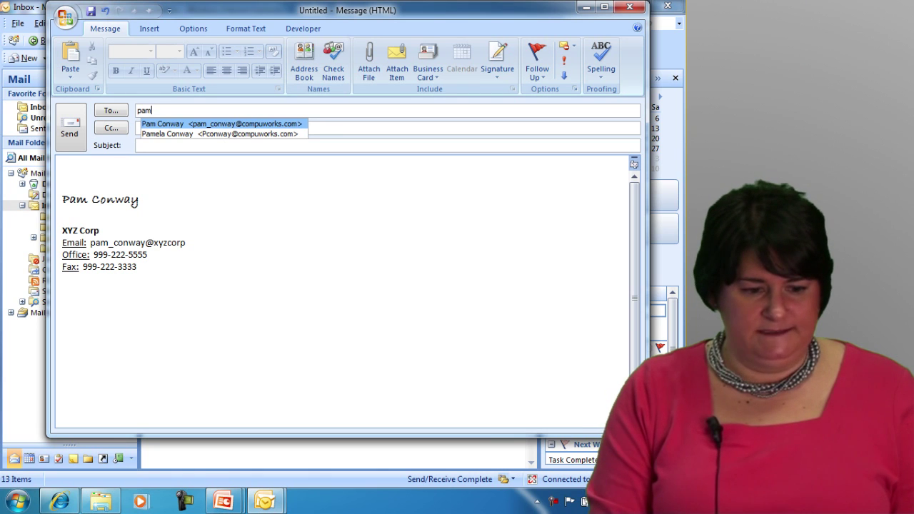
key("Return")
type("je")
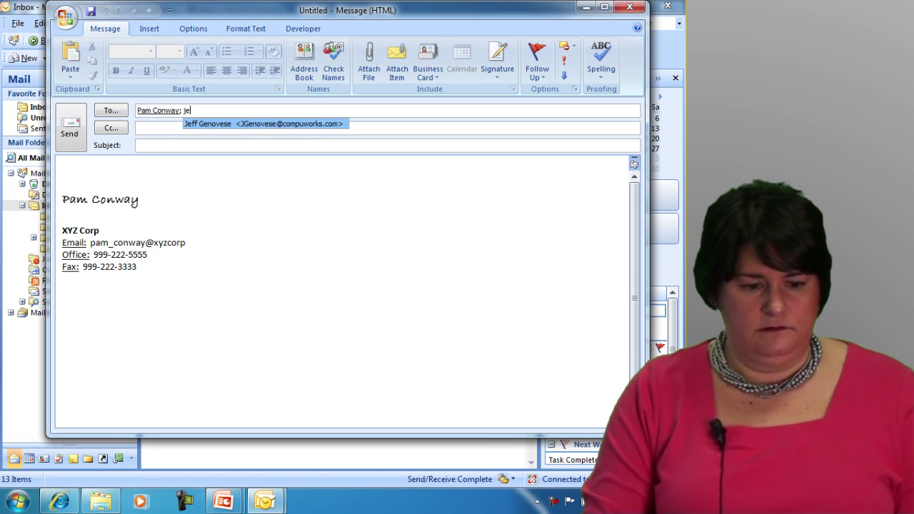
key("Return")
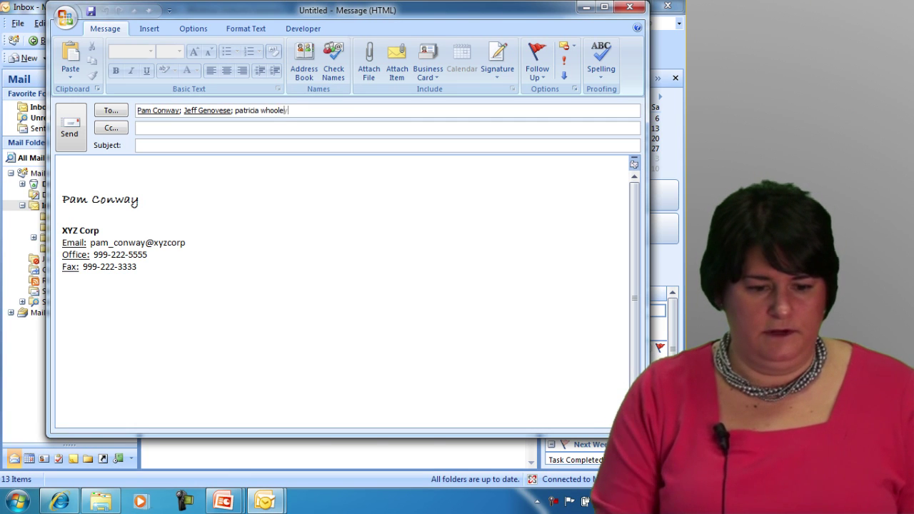
type("testing the ")
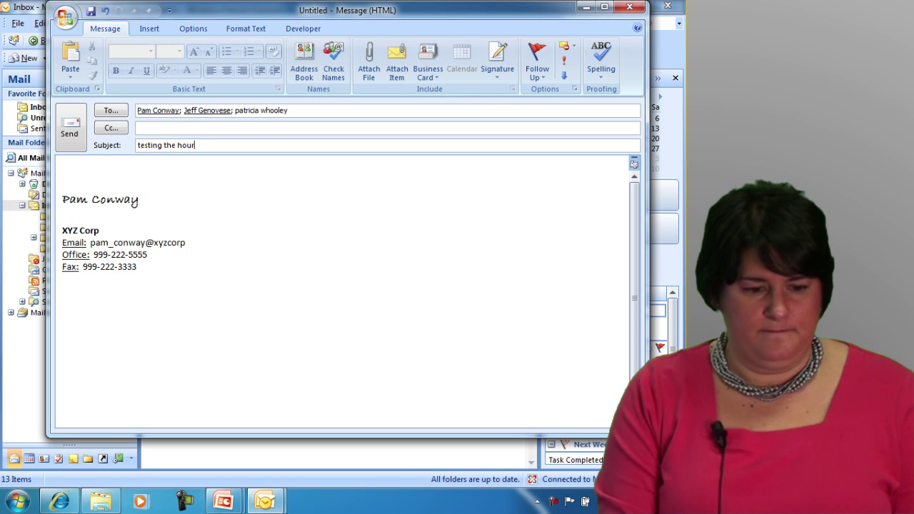
type("journal again")
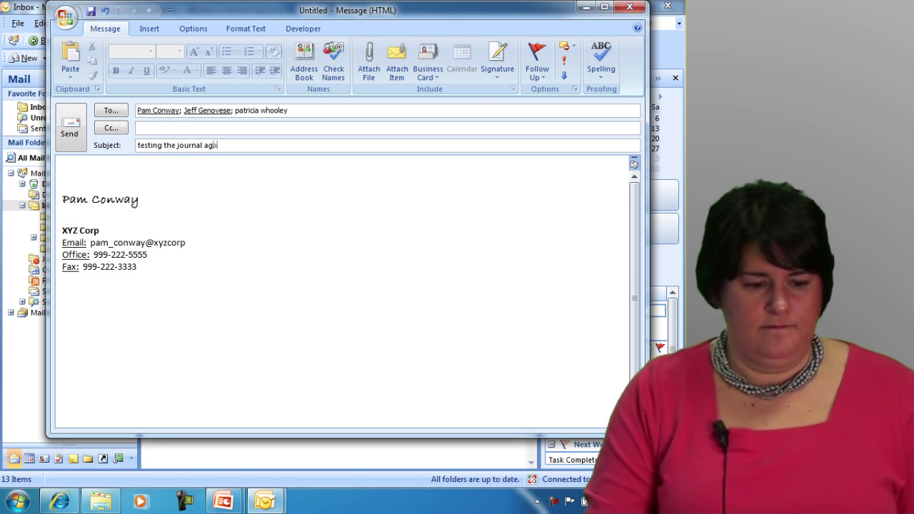
left_click(72, 126)
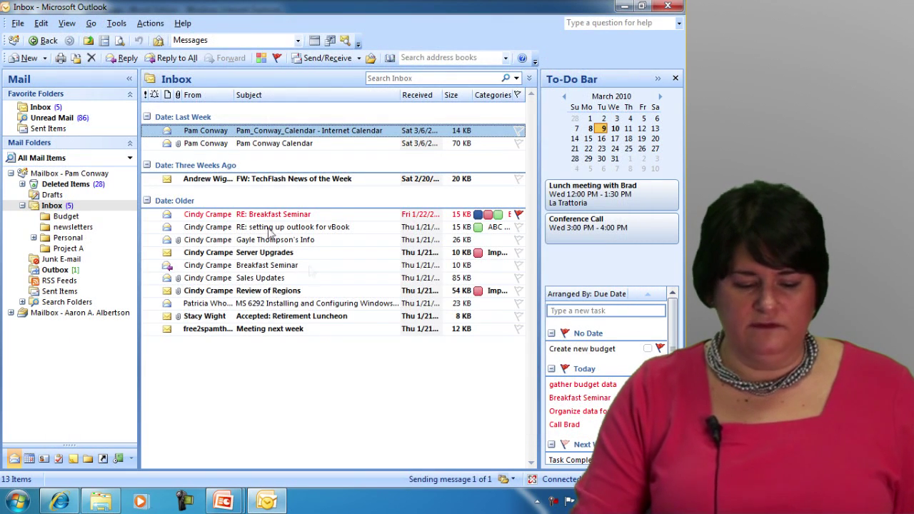
Launch Word and open Boston.docx from Recent Documents
left_click(17, 502)
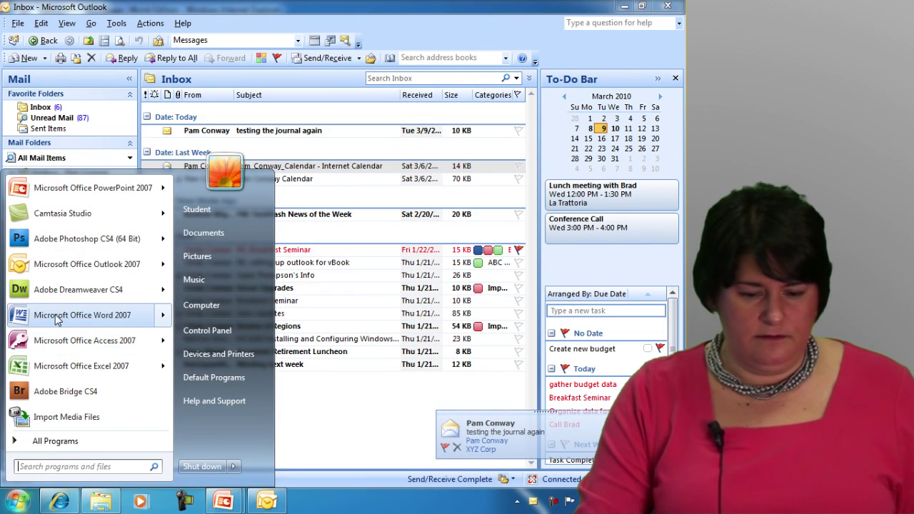
left_click(68, 315)
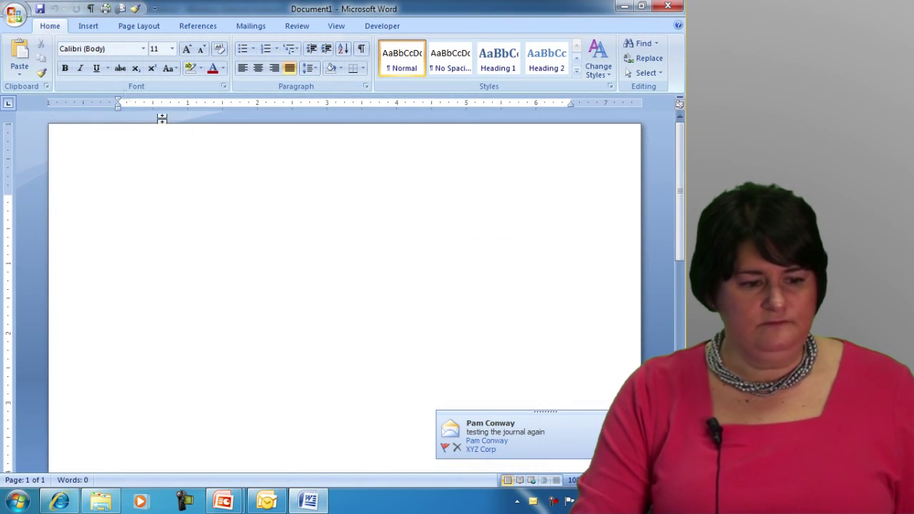
left_click(14, 14)
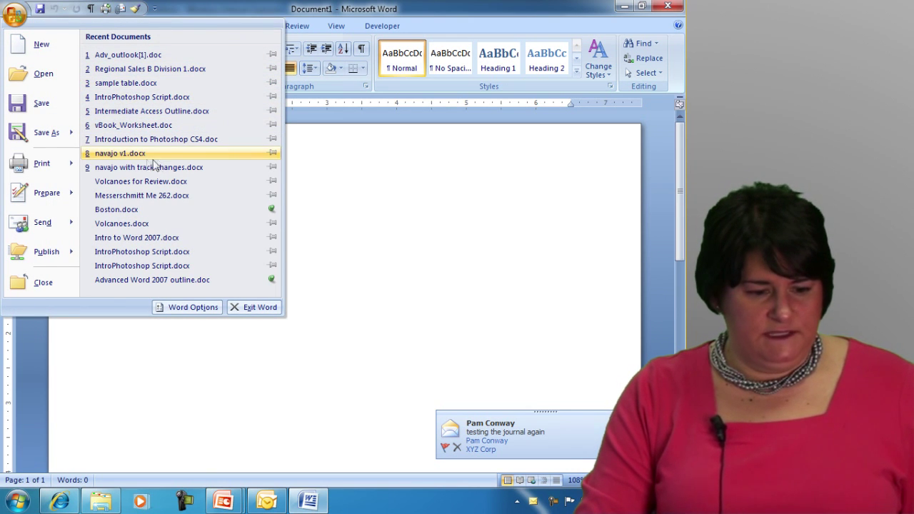
left_click(118, 211)
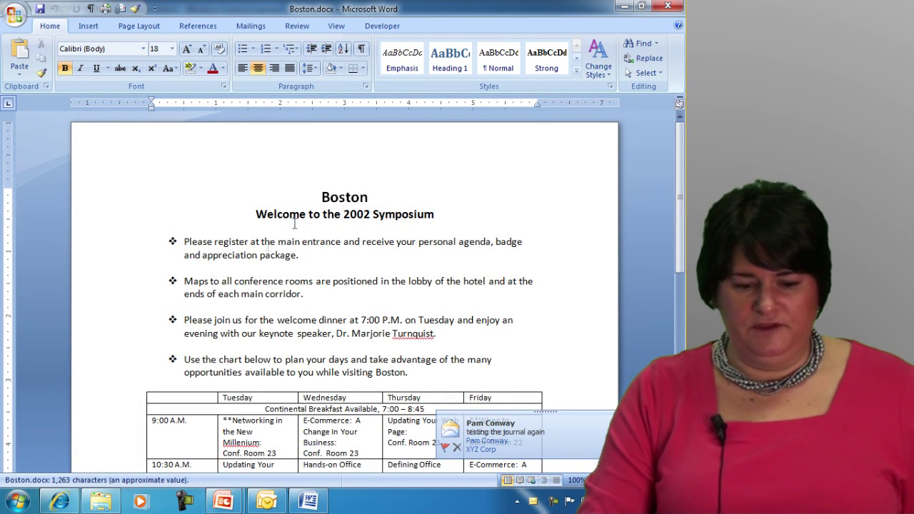
Underline the 'Boston' heading, save the document and close Word
left_click_drag(310, 198, 399, 198)
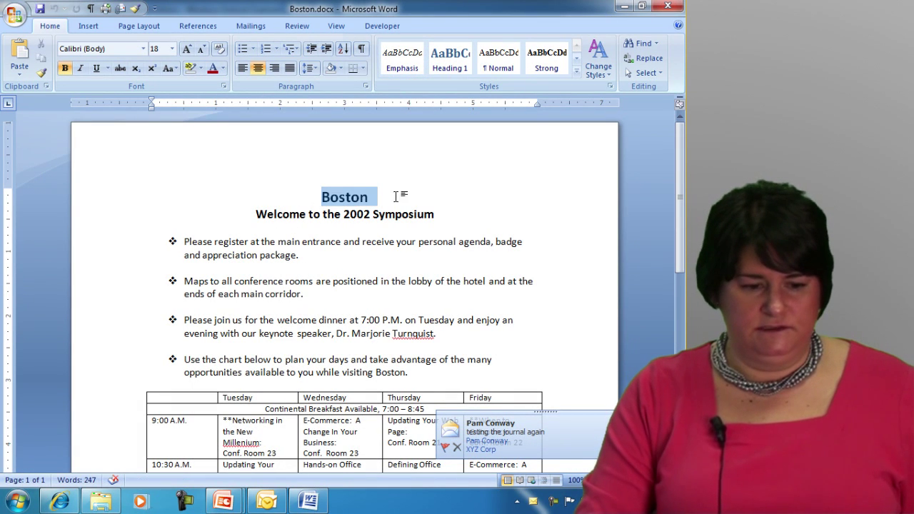
left_click(97, 68)
left_click(251, 213)
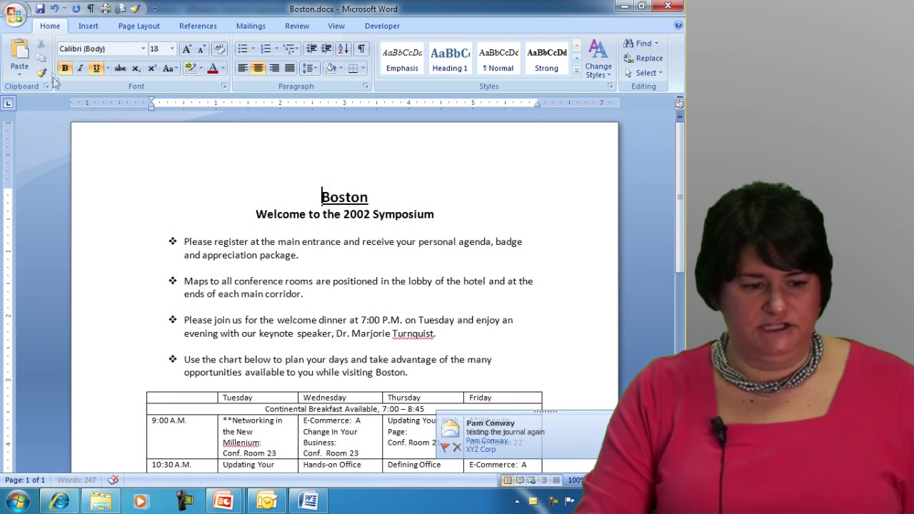
key("ctrl+s")
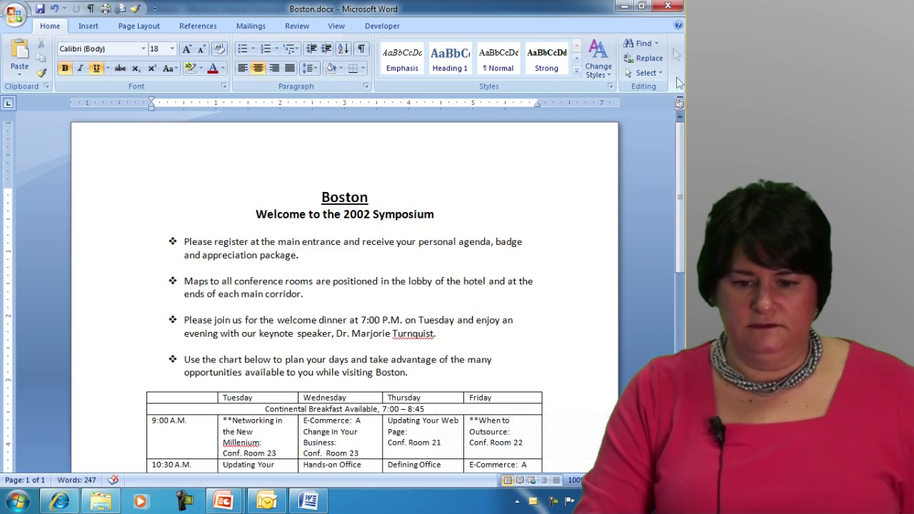
left_click(669, 7)
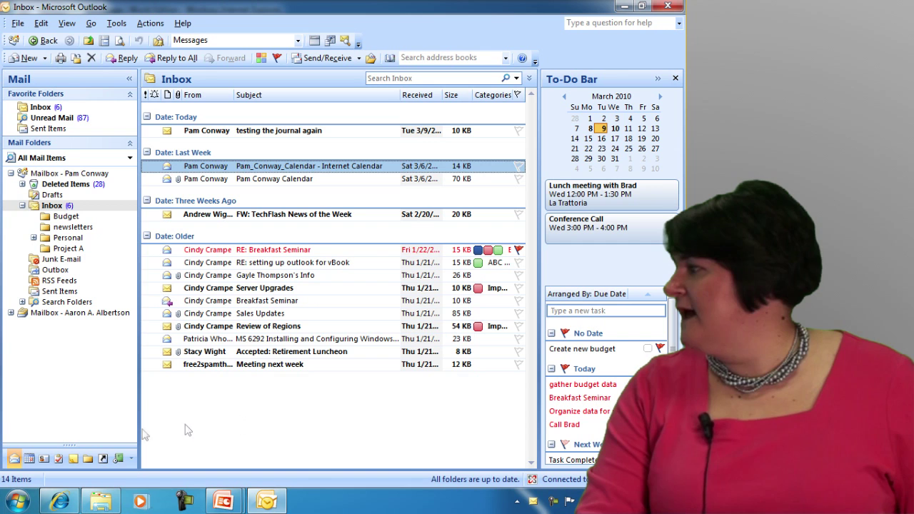
Switch to the Journal and shift the timeline right so the Tue 9 entries show fully
left_click(119, 459)
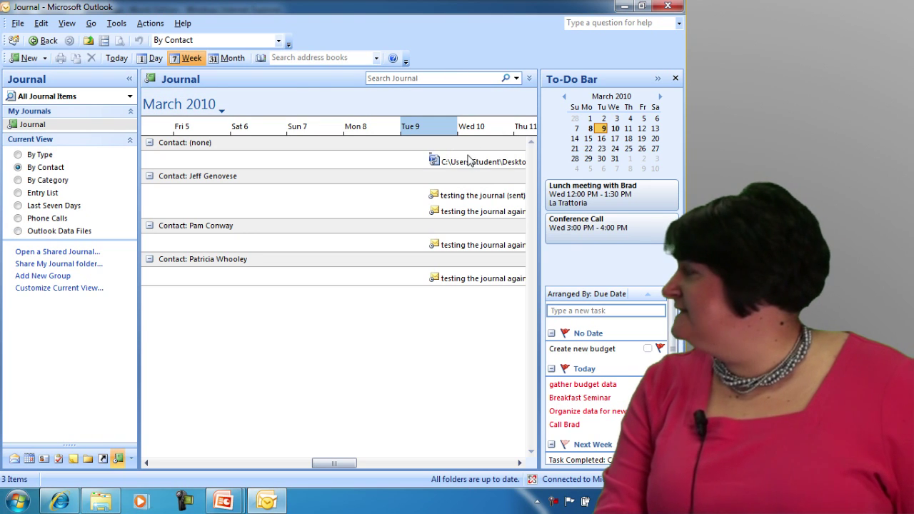
left_click(520, 463)
left_click(520, 463)
left_click(520, 463)
left_click(520, 463)
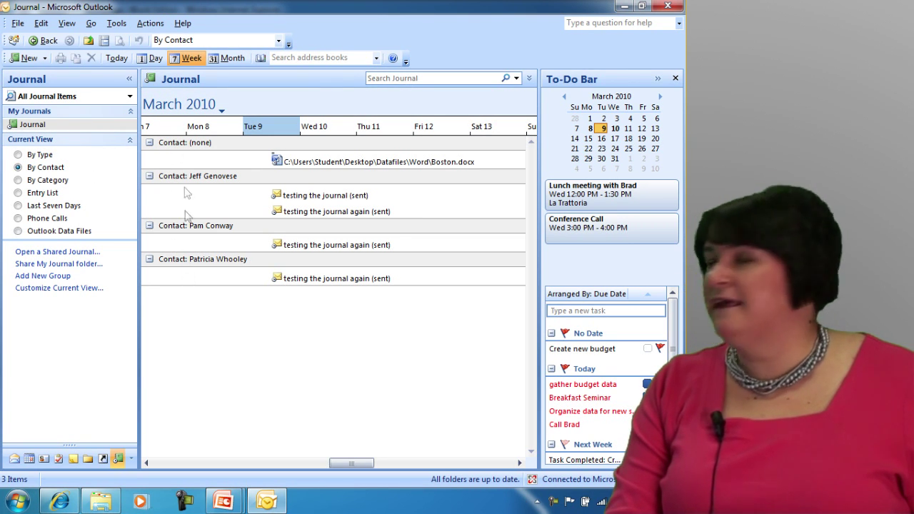
Switch the Journal view to By Type, then By Category, then Entry List
left_click(37, 156)
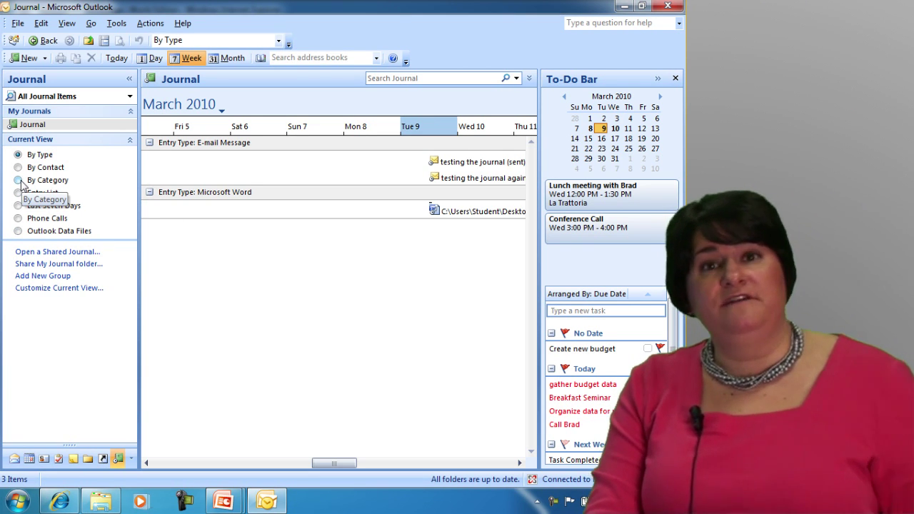
left_click(19, 180)
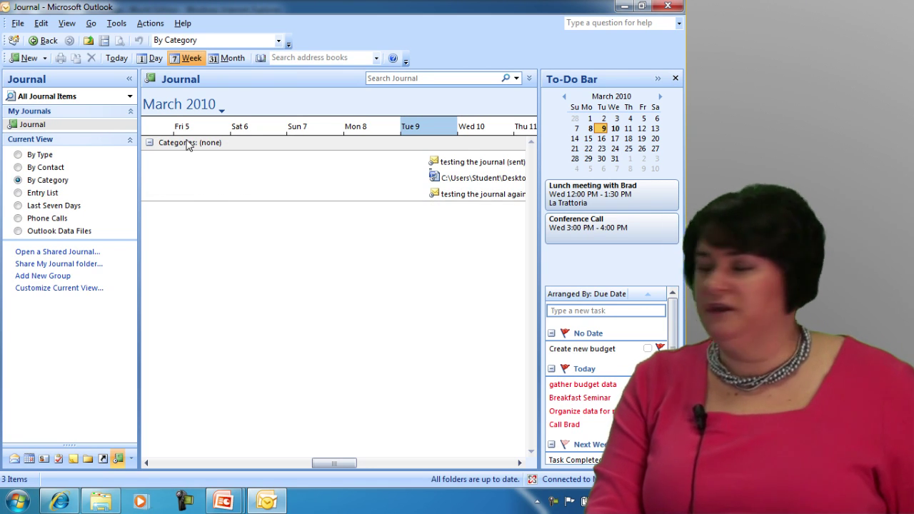
left_click(30, 193)
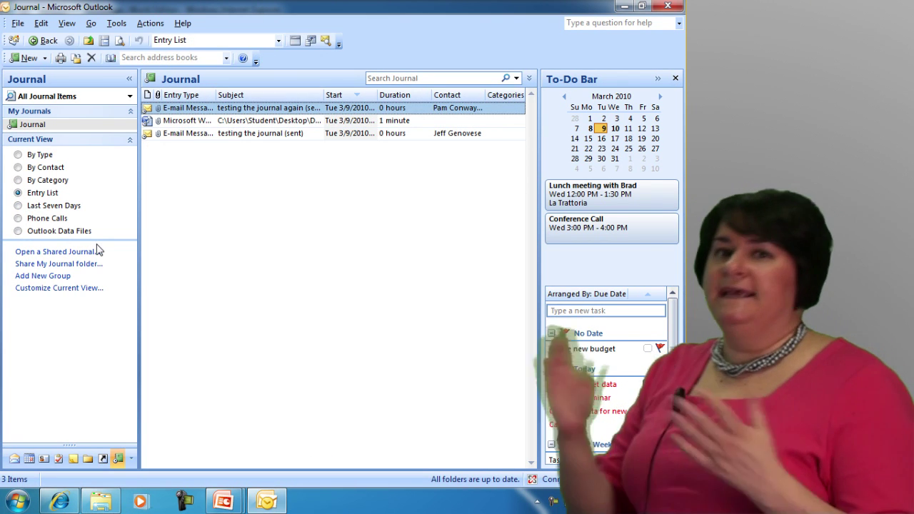